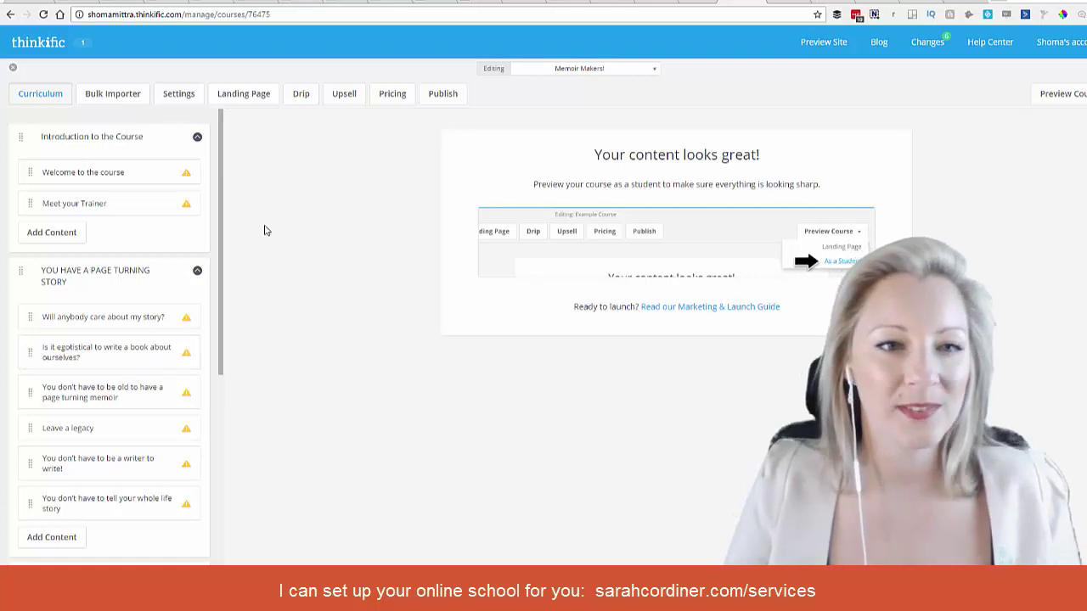
- Create a drip schedule for Memoir Makers! from the Drip tab and review its release-day settings
left_click(302, 95)
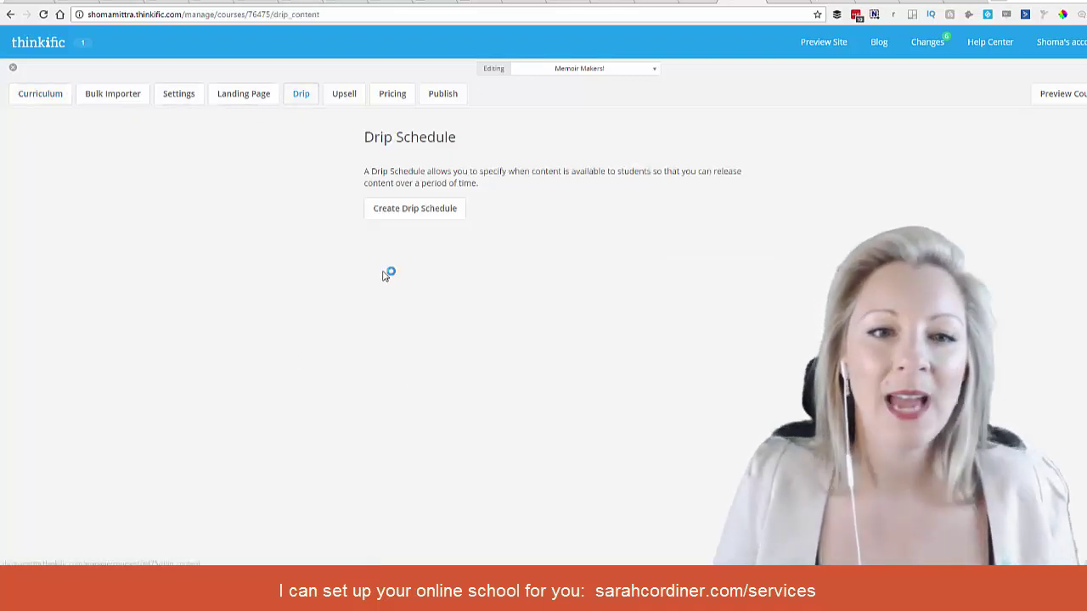
left_click(423, 214)
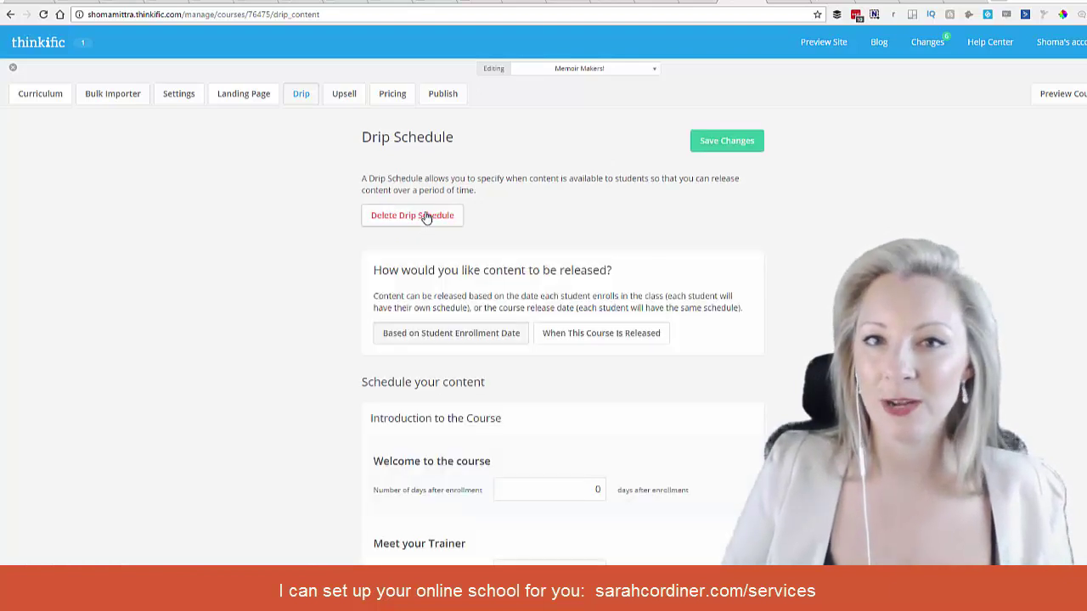
scroll(608, 194, "down", 2)
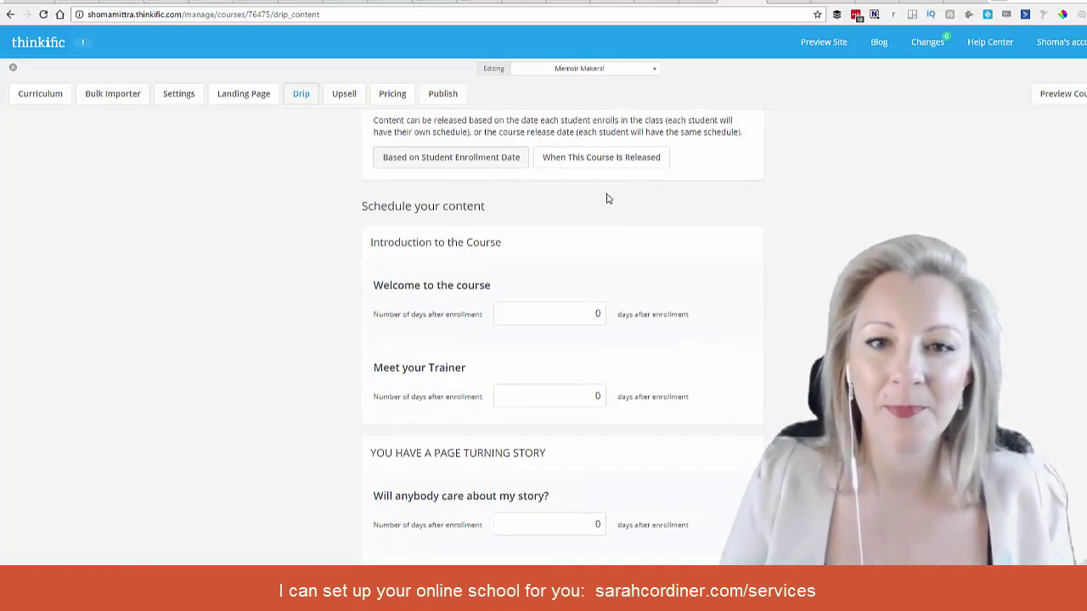
scroll(572, 196, "up", 1)
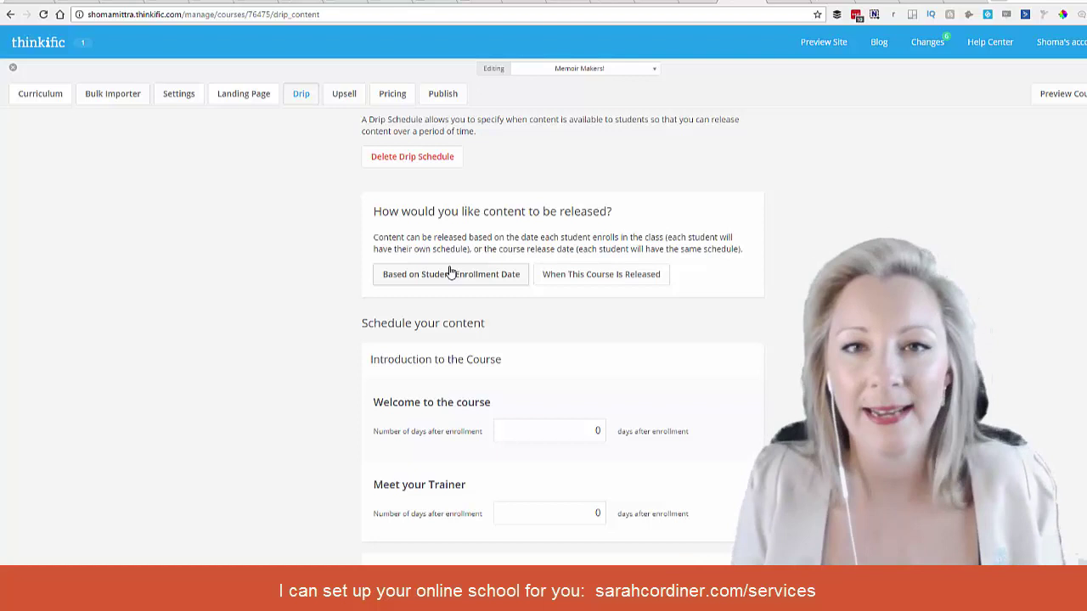
scroll(439, 274, "down", 1)
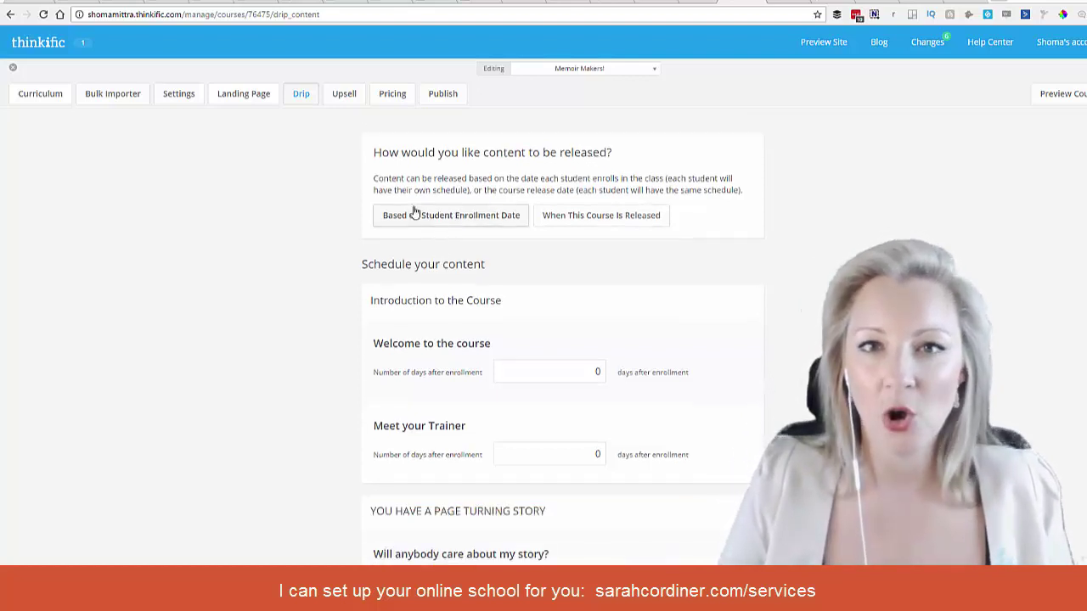
scroll(481, 220, "down", 2)
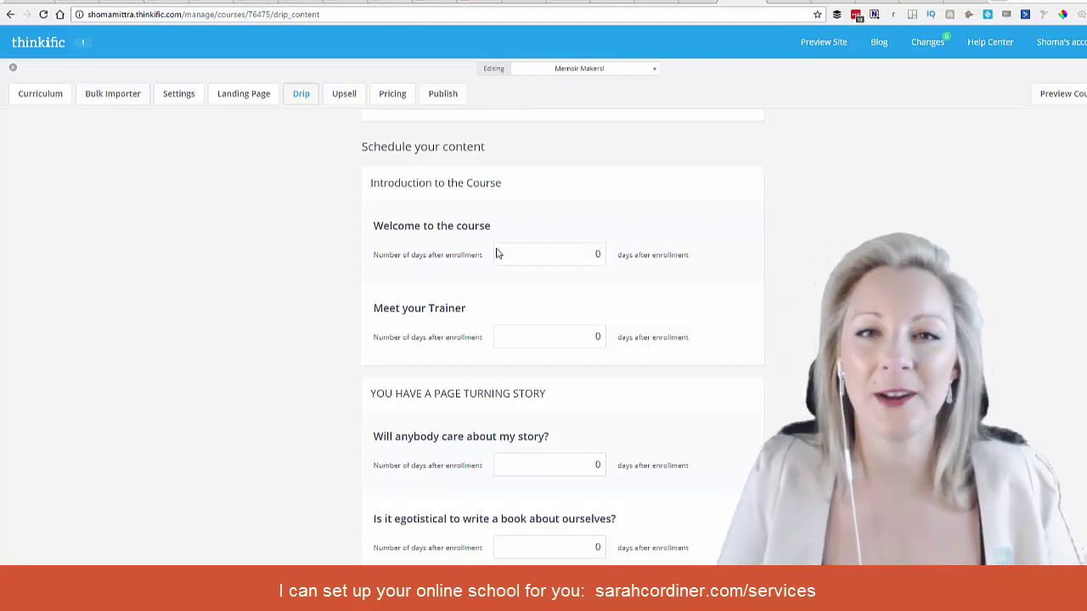
scroll(499, 246, "down", 1)
scroll(133, 311, "up", 1)
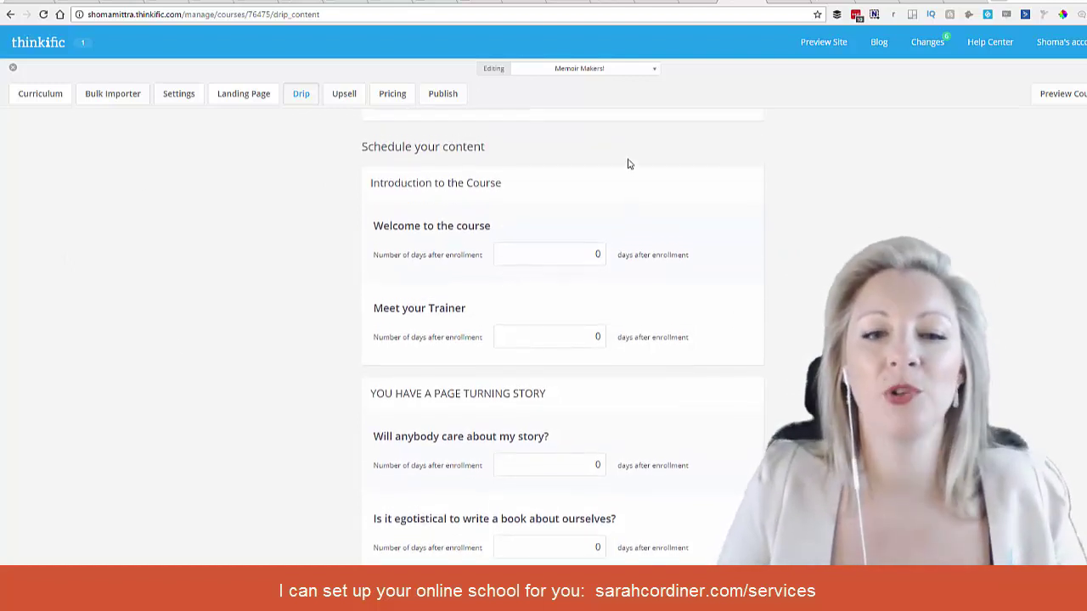
scroll(679, 174, "down", 3)
scroll(756, 246, "down", 5)
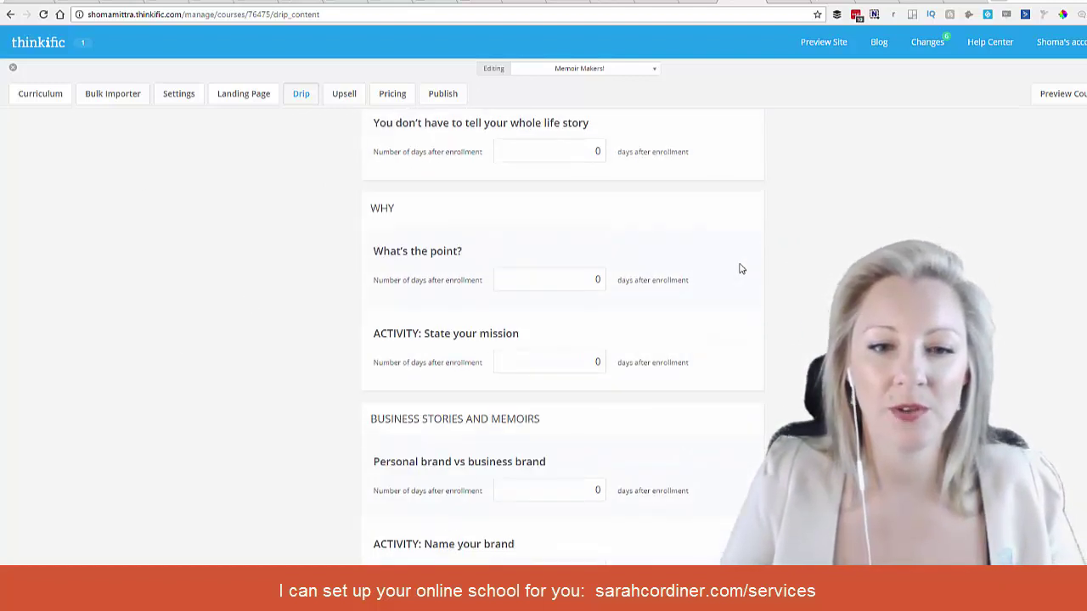
scroll(739, 259, "up", 5)
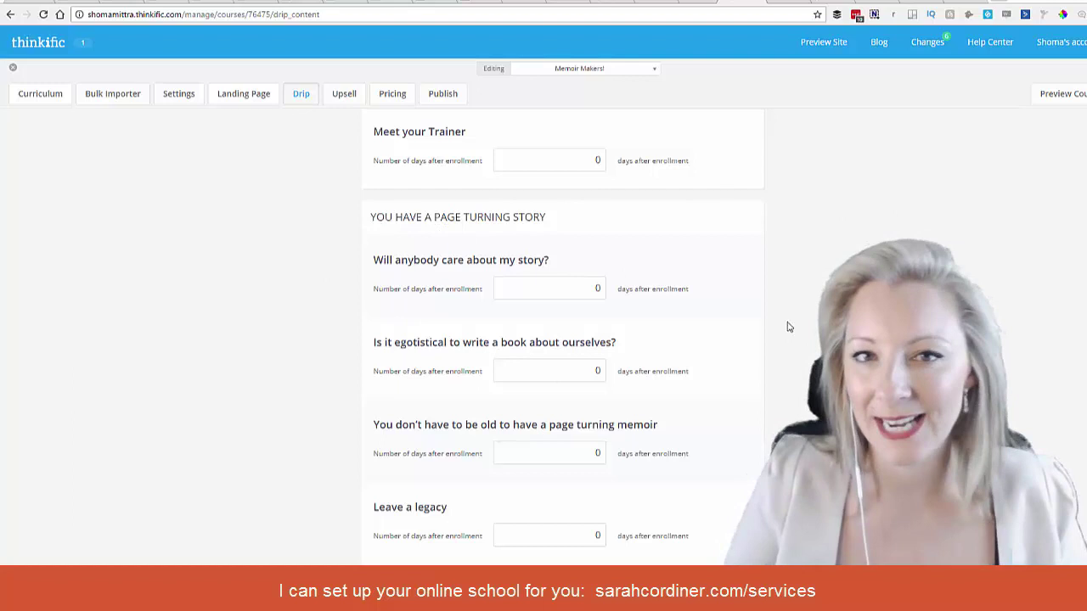
scroll(442, 339, "down", 3)
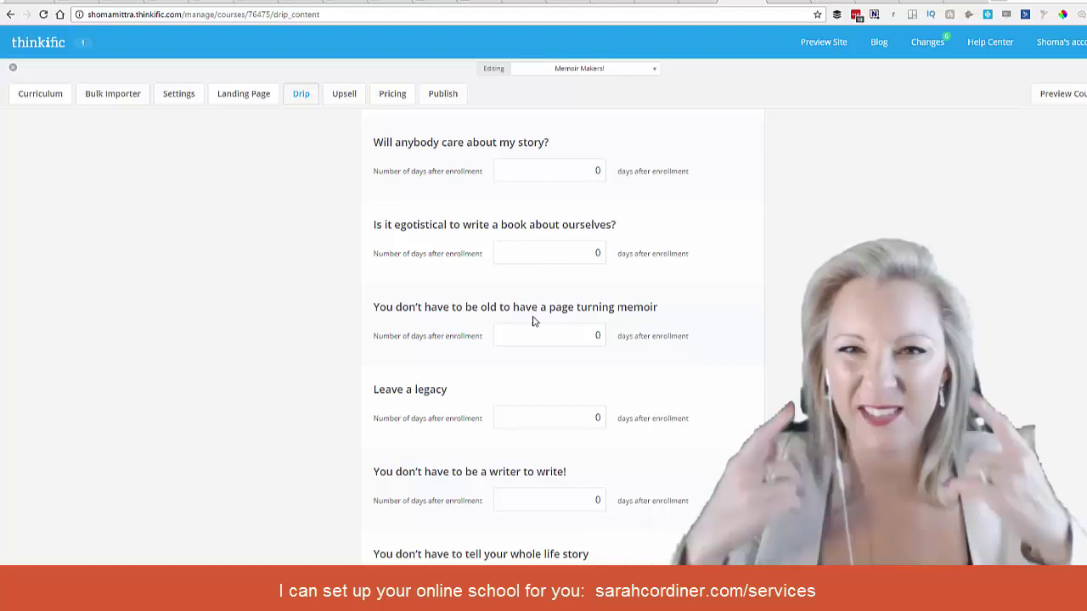
scroll(534, 321, "up", 2)
scroll(534, 321, "up", 4)
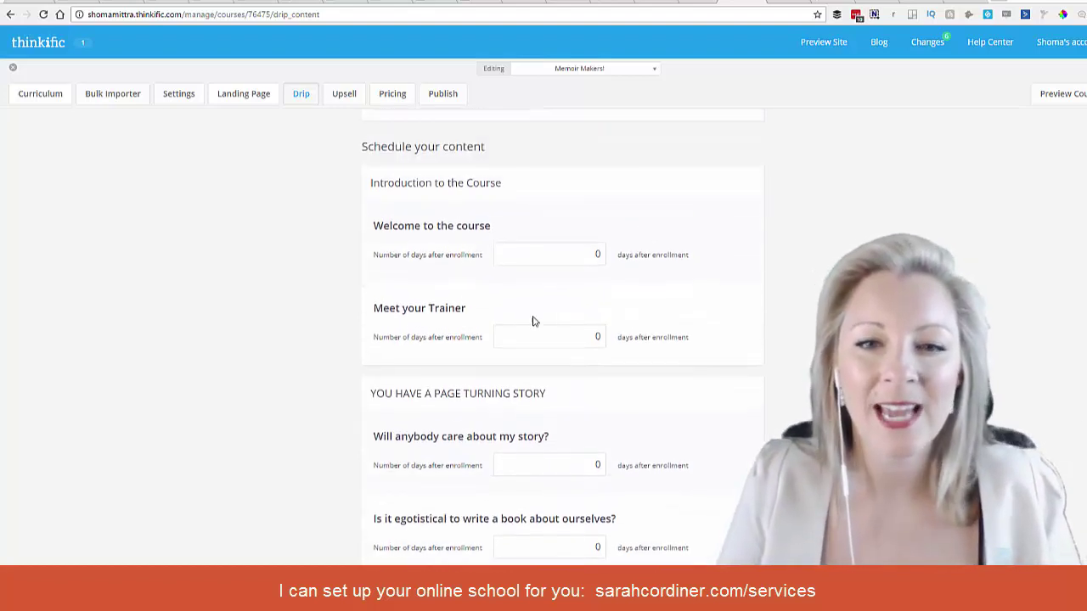
scroll(532, 320, "down", 2)
scroll(541, 320, "down", 1)
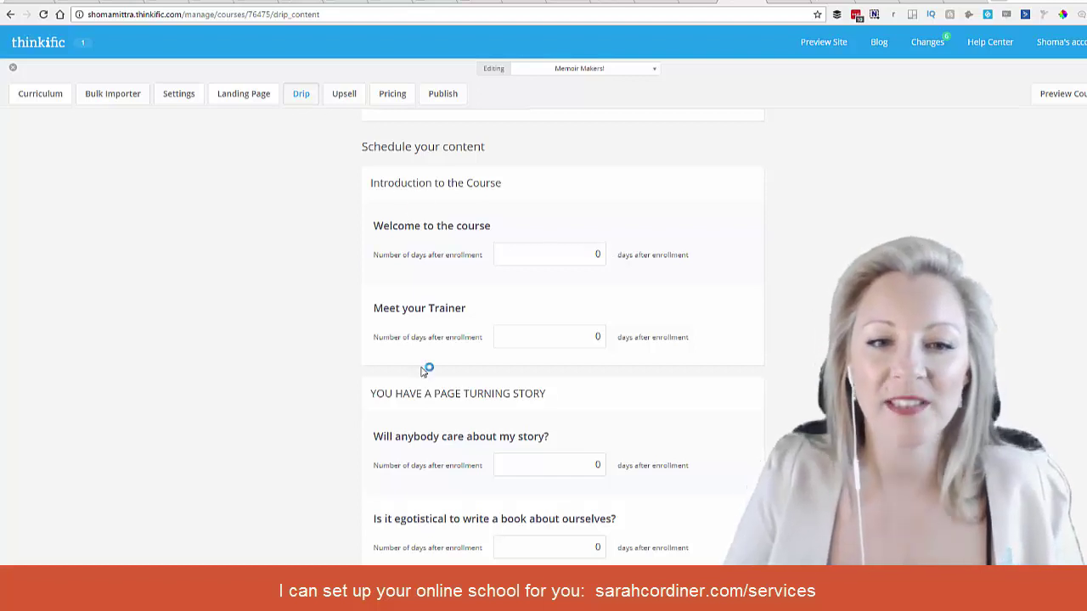
scroll(464, 196, "down", 3)
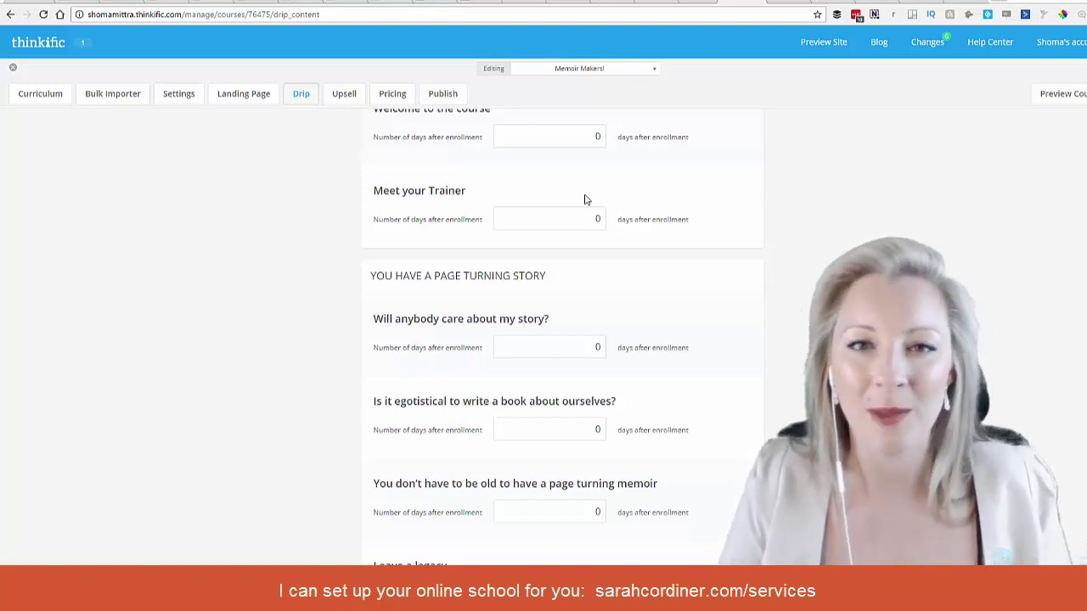
scroll(560, 216, "down", 2)
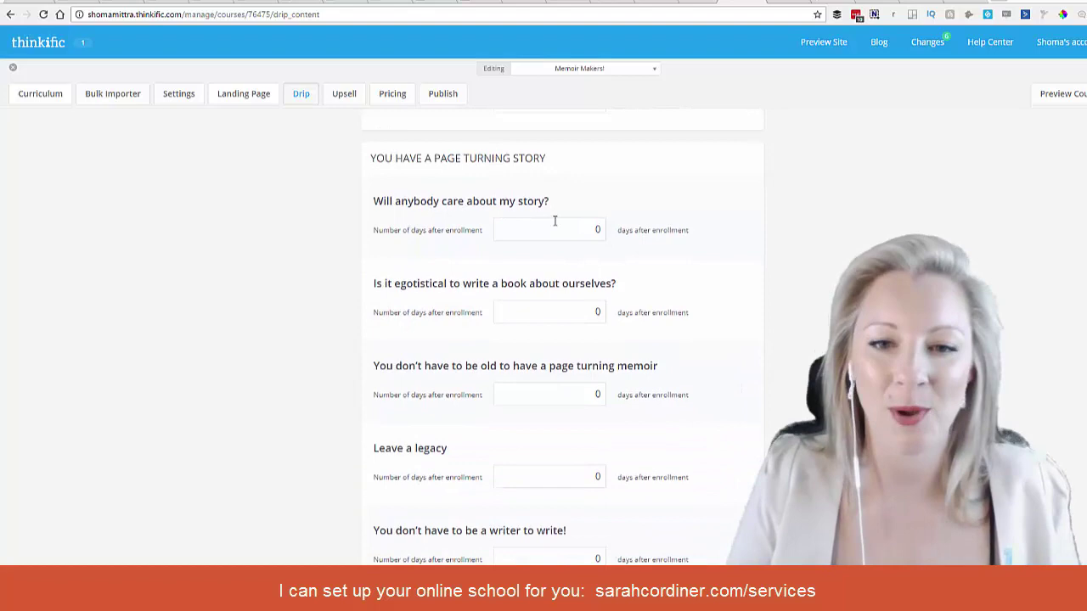
scroll(558, 174, "up", 3)
scroll(548, 243, "down", 2)
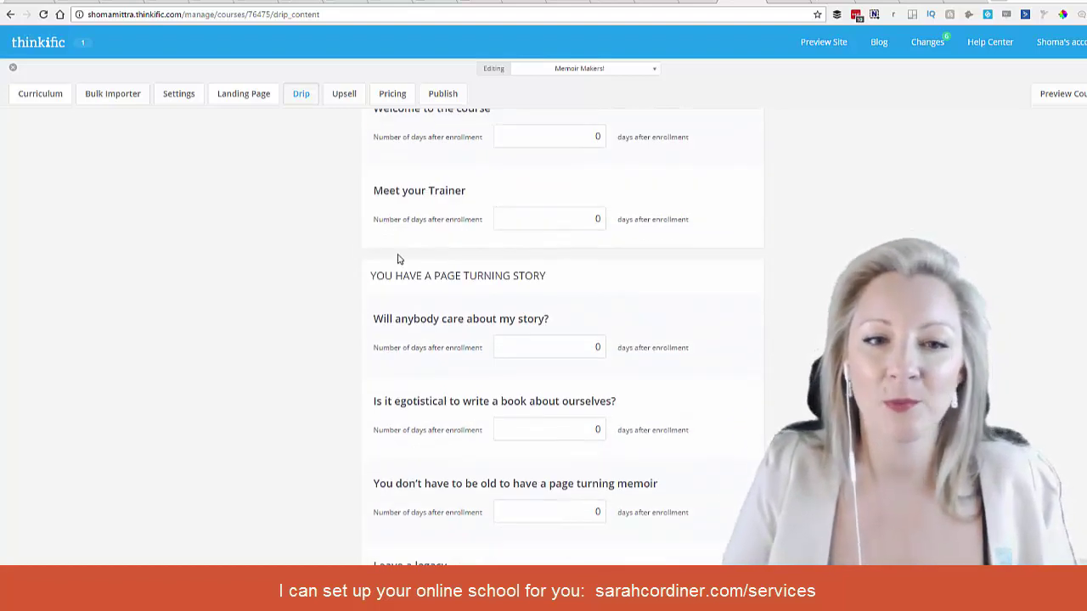
scroll(518, 275, "down", 10)
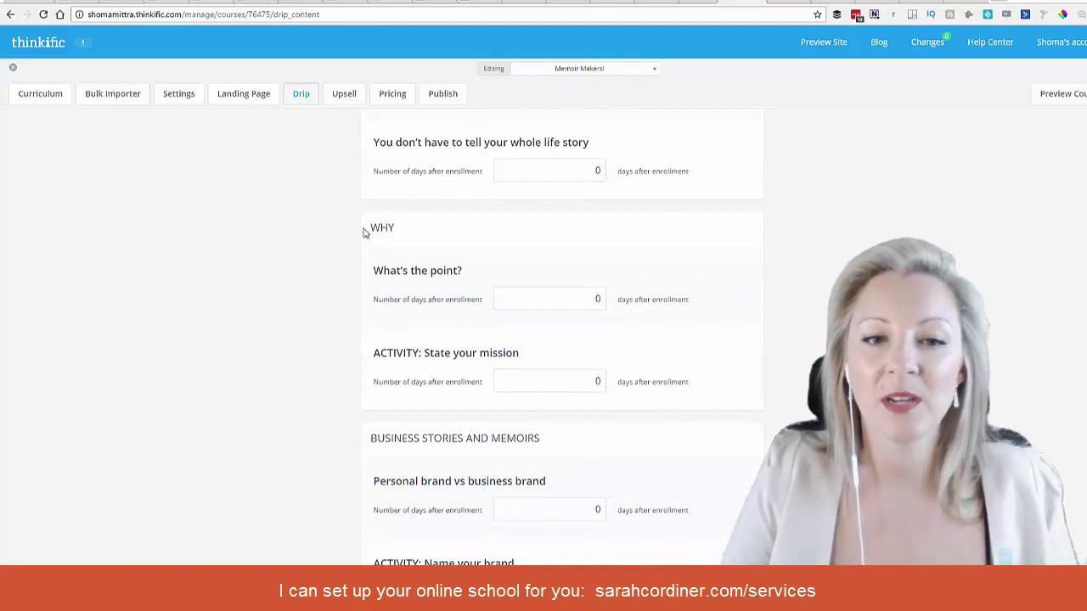
- Set What's the point? and State your mission to release 7 days after enrollment
left_click(567, 299)
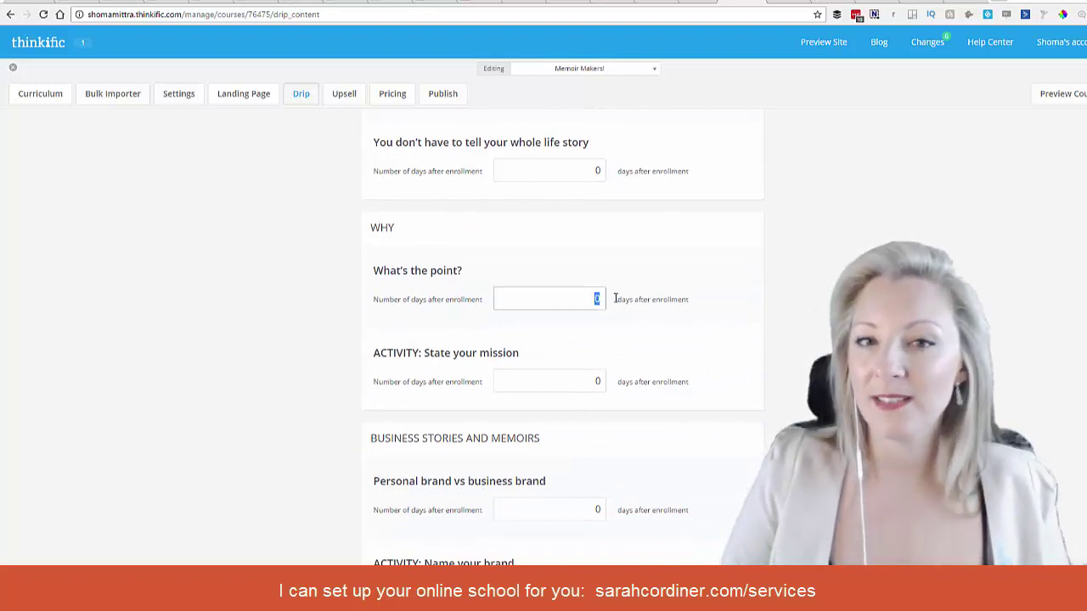
double_click(595, 298)
type("7")
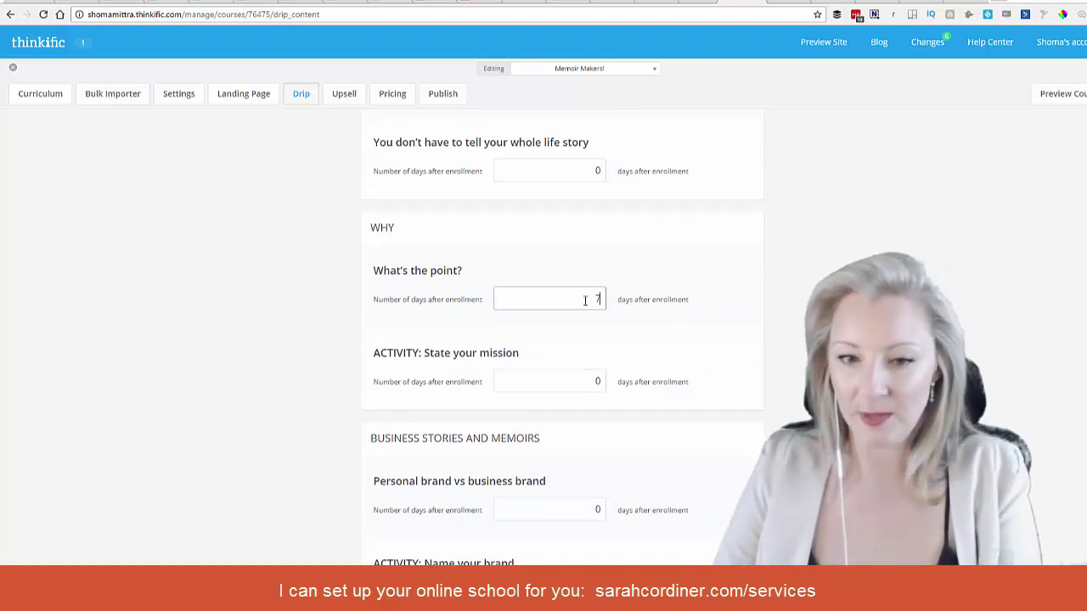
double_click(597, 381)
type("7")
- Set Personal brand vs business brand and Name your brand to release after 14 days
scroll(595, 288, "down", 3)
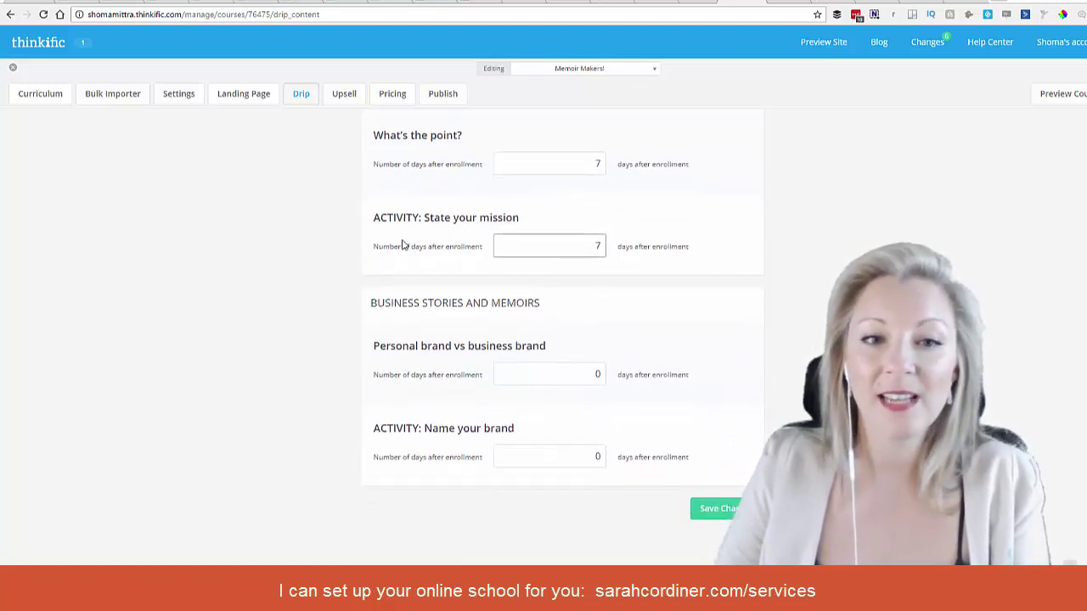
left_click(621, 375)
type("14")
double_click(587, 457)
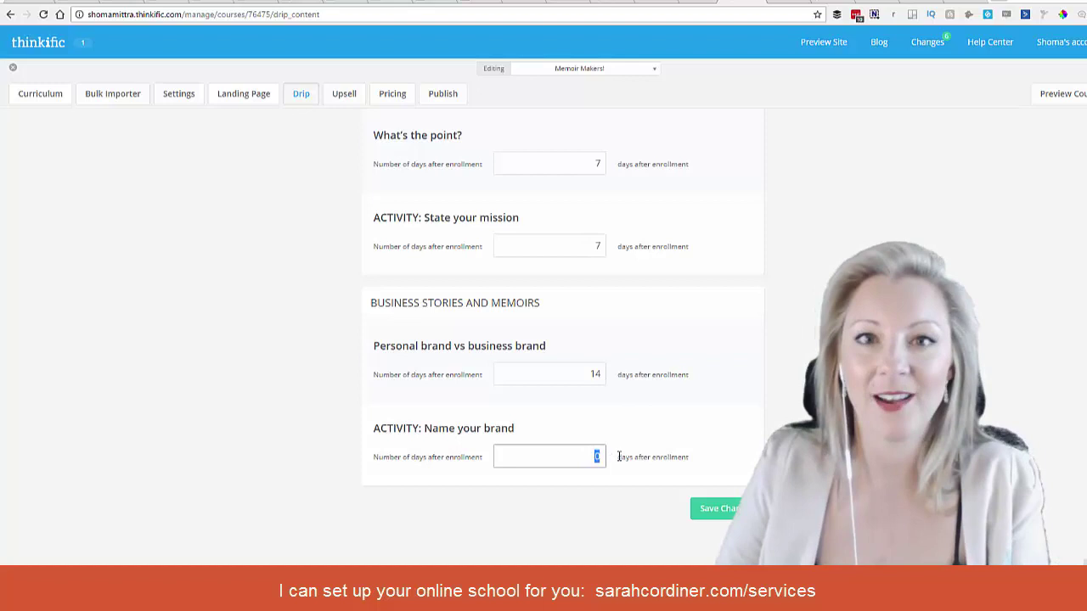
type("14")
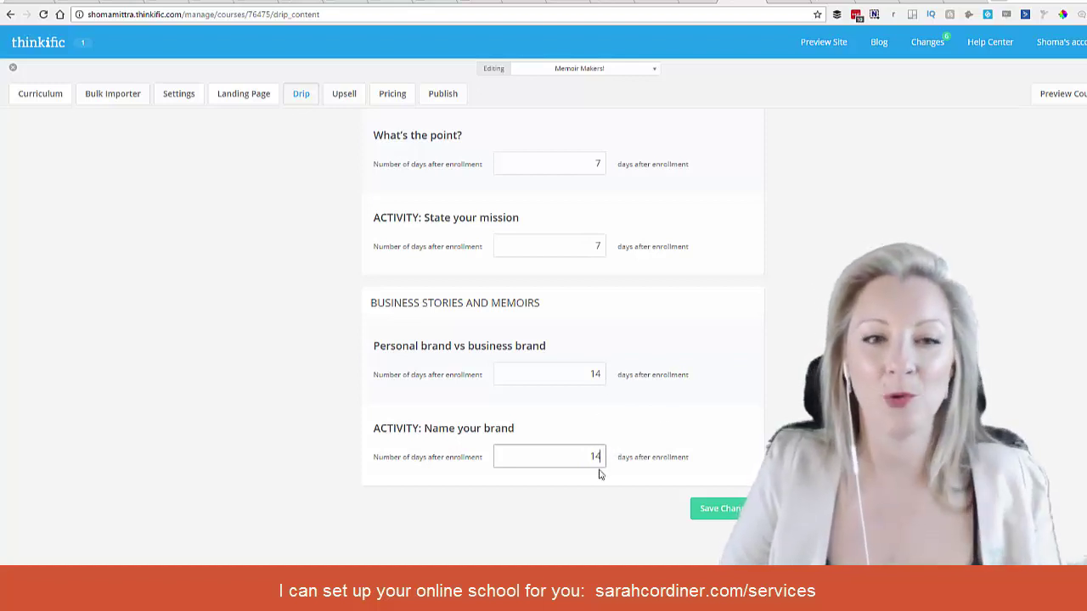
left_click(591, 504)
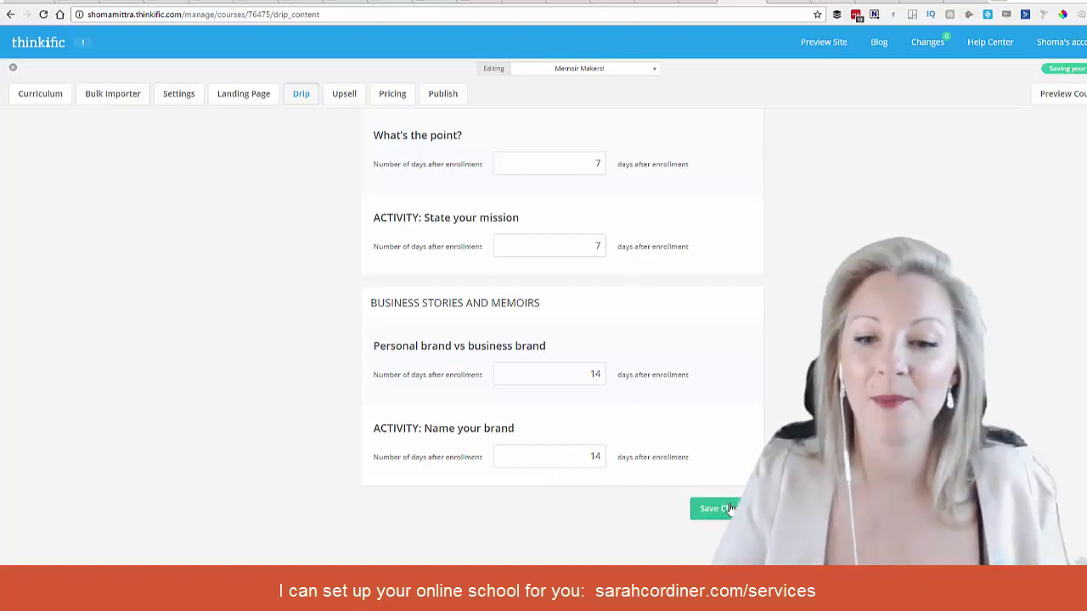
scroll(762, 410, "up", 3)
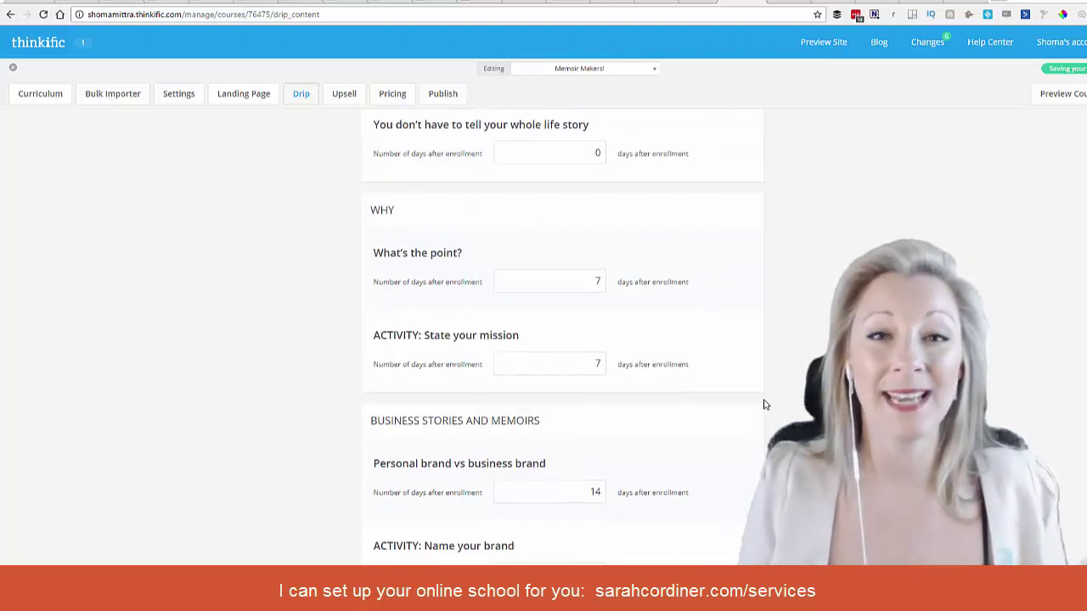